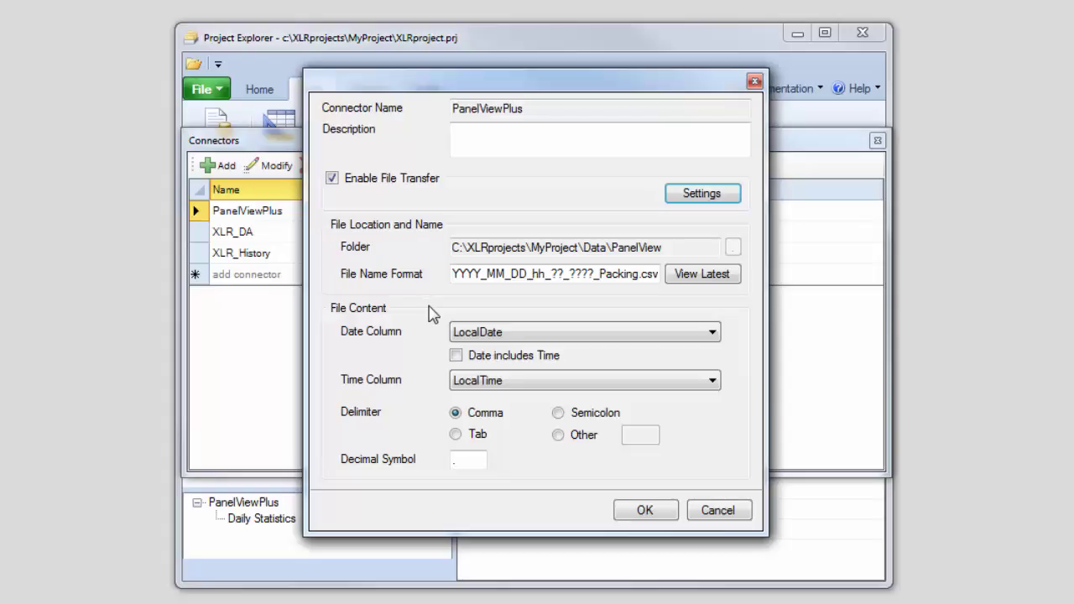
Review the PanelViewPlus connector's daily 12:00 AM file transfer settings and close the connector
{"action": "left_click", "coordinate": [703, 200]}
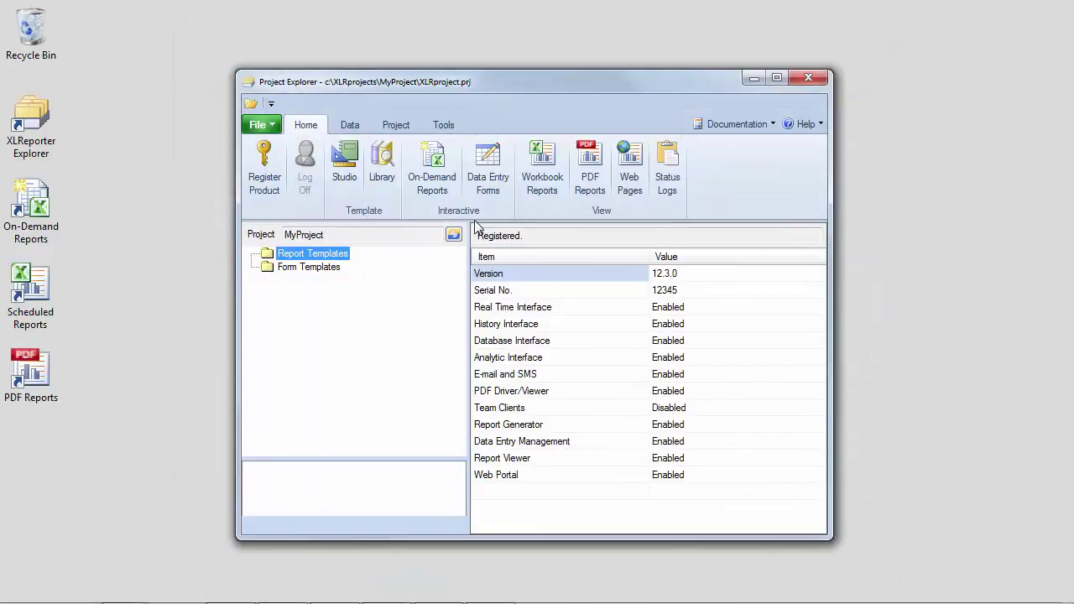
Start a new template from the library's History > General > MinMaxAvg report
{"action": "left_click", "coordinate": [388, 177]}
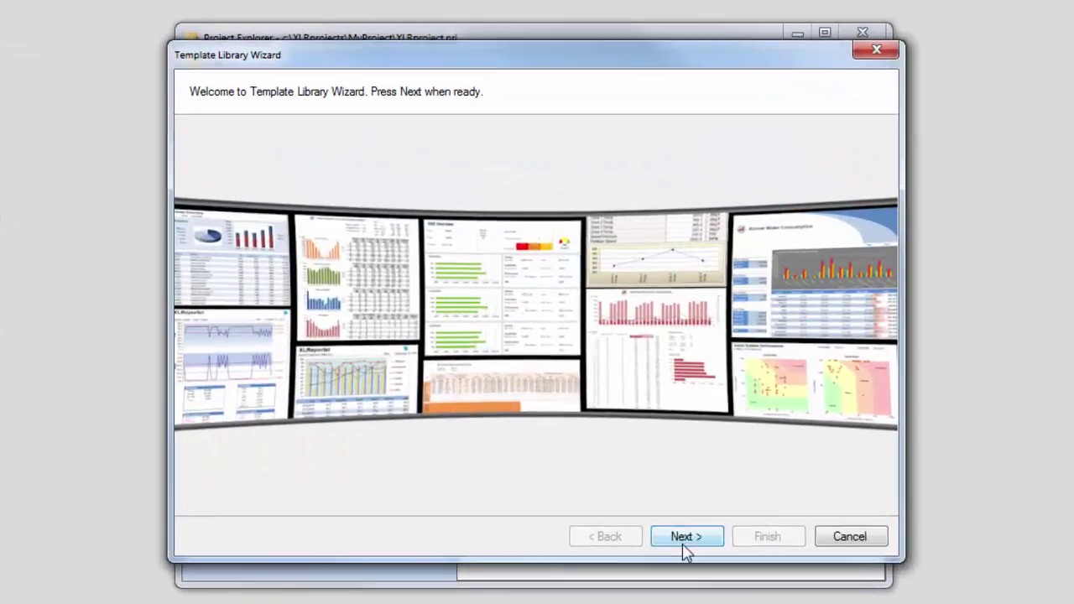
{"action": "left_click", "coordinate": [685, 539]}
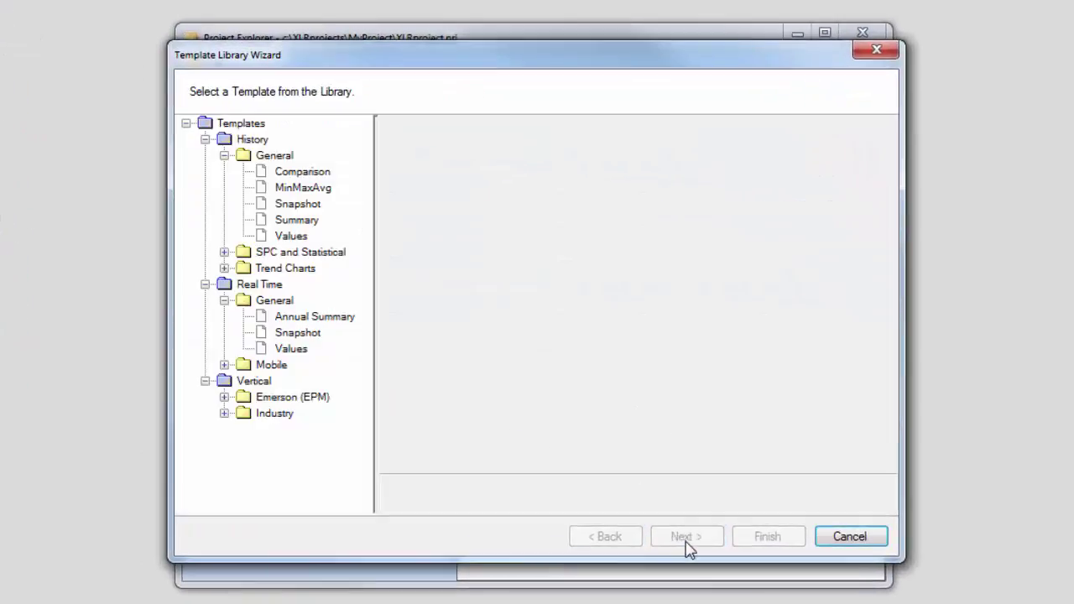
{"action": "left_click", "coordinate": [327, 189]}
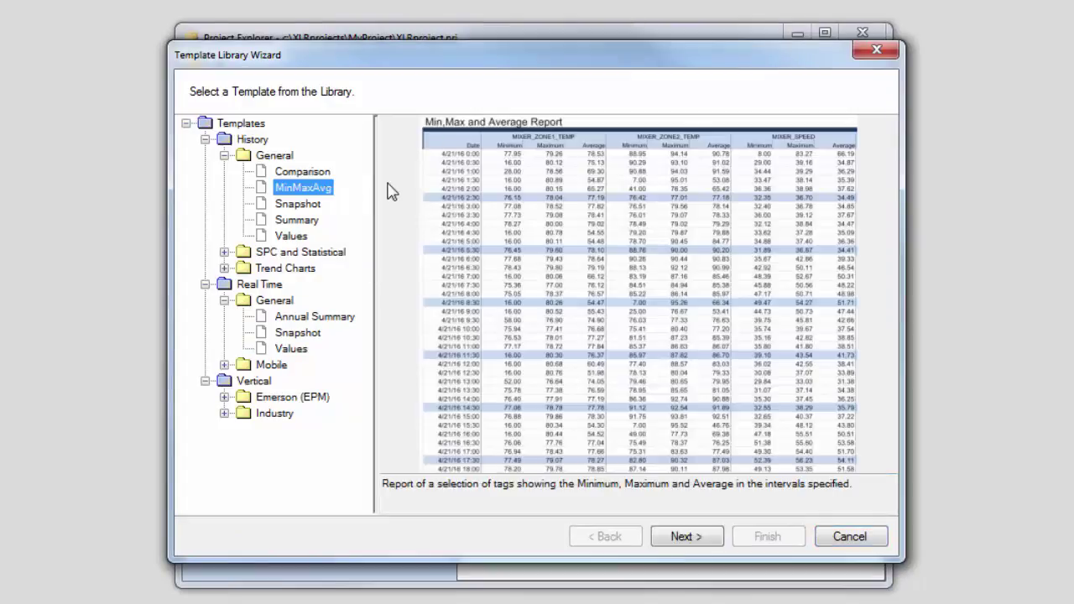
{"action": "left_click", "coordinate": [686, 537]}
Name it 'Daily Statistics', use the PanelViewPlus connector and choose scheduled reporting
{"action": "type", "text": "Daily Statistics"}
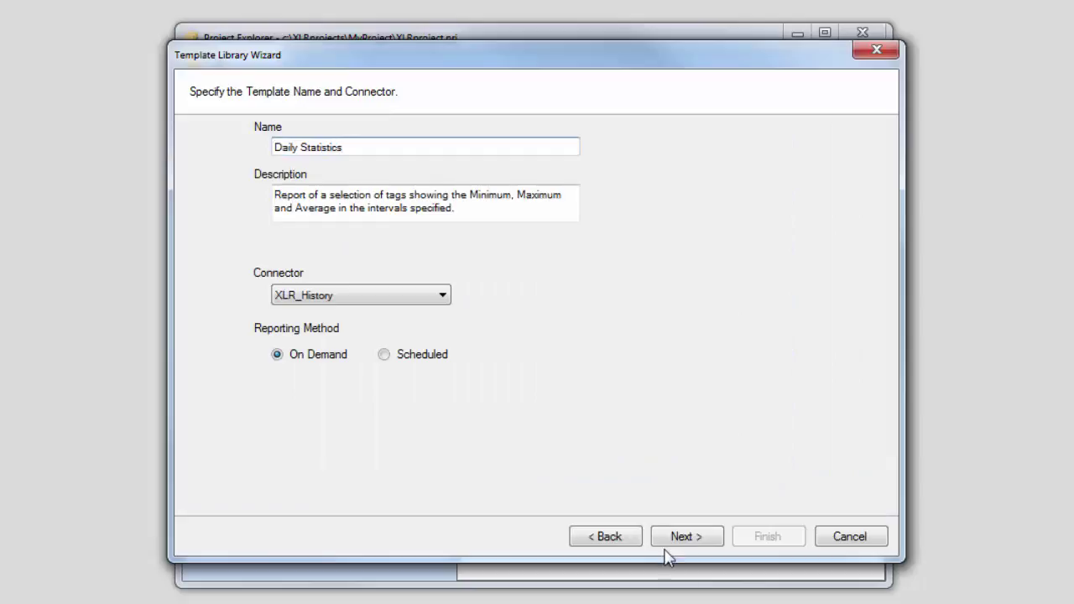
{"action": "left_click", "coordinate": [442, 297]}
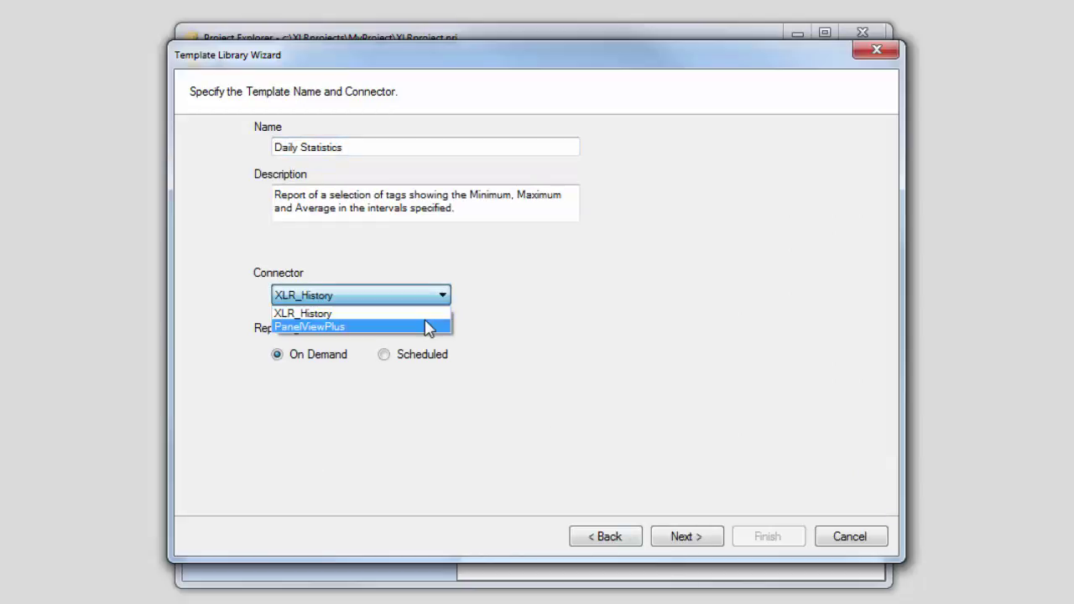
{"action": "left_click", "coordinate": [427, 327]}
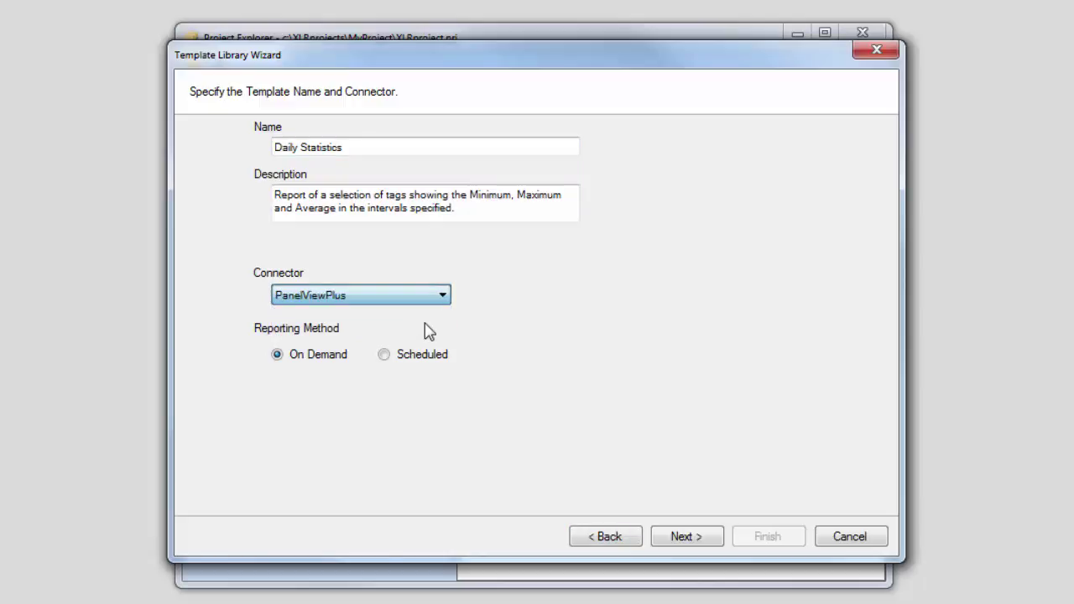
{"action": "left_click", "coordinate": [385, 355]}
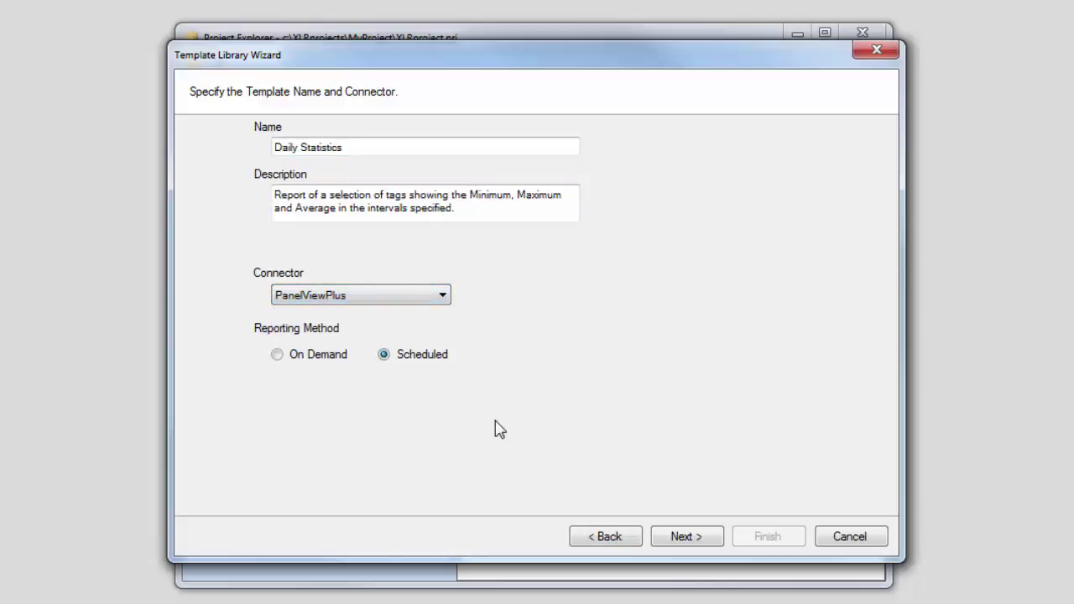
Fill Tags 1–3 with (Line1)Count, (Line2)Count and (Line3)Count from the connector's tag list
{"action": "left_click", "coordinate": [705, 536]}
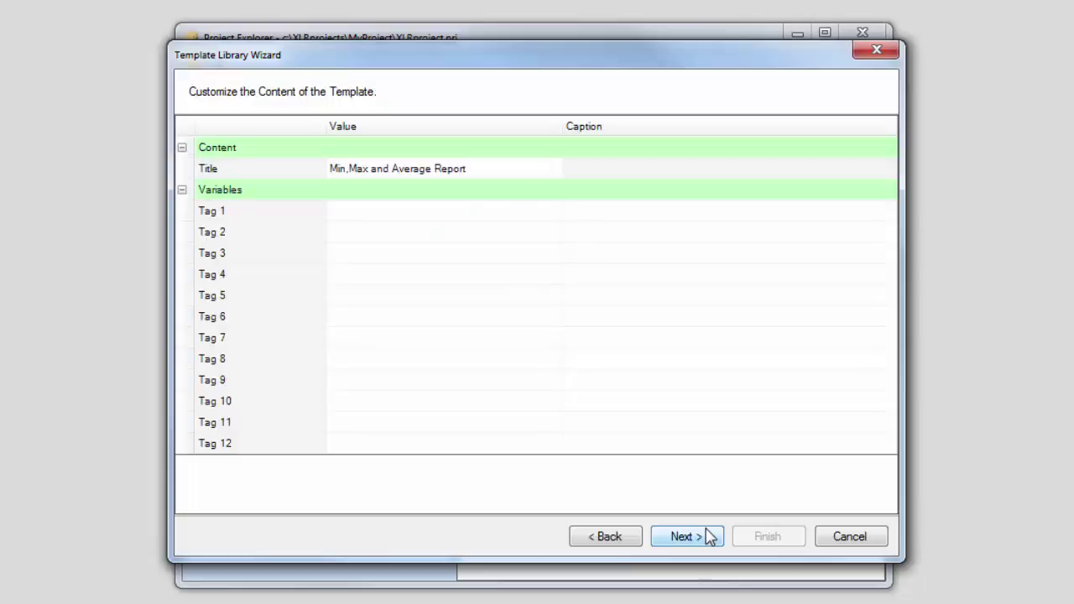
{"action": "left_click", "coordinate": [541, 213]}
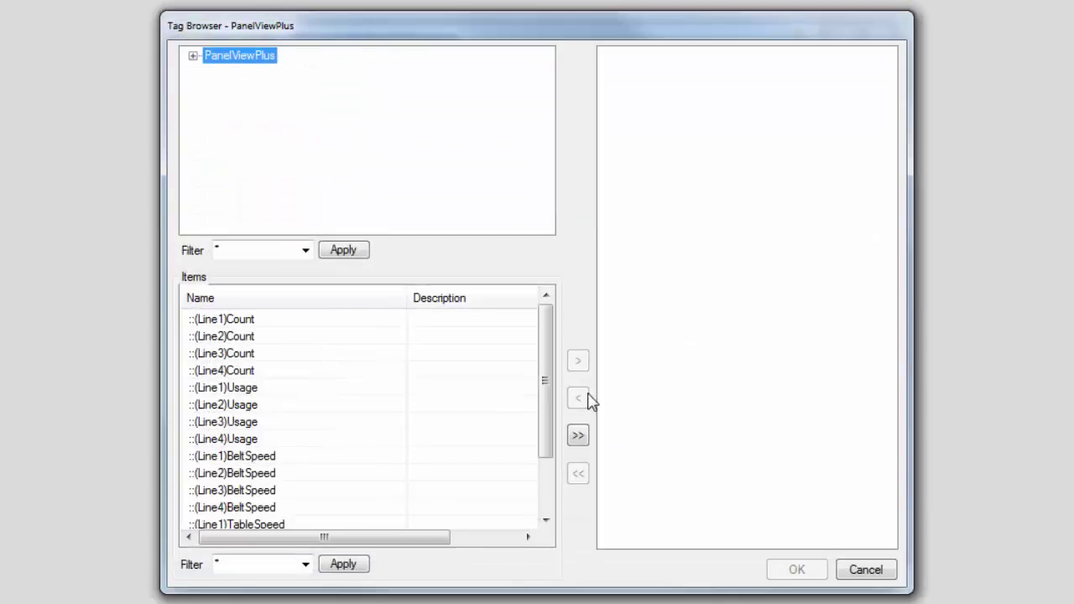
{"action": "left_click", "coordinate": [301, 322]}
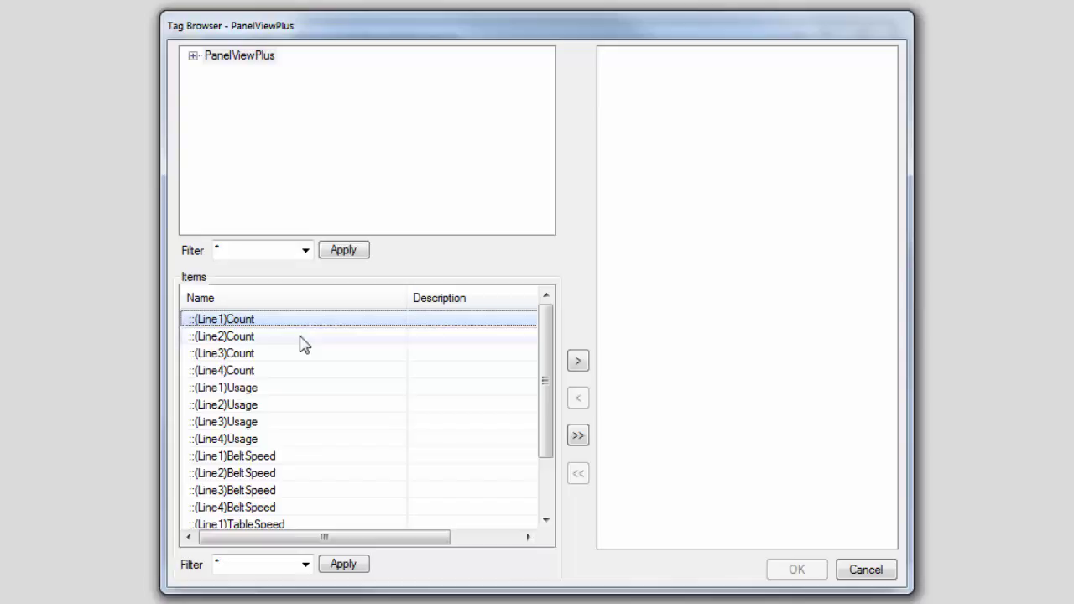
{"action": "left_click", "coordinate": [299, 354], "text": "shift"}
{"action": "left_click", "coordinate": [578, 360]}
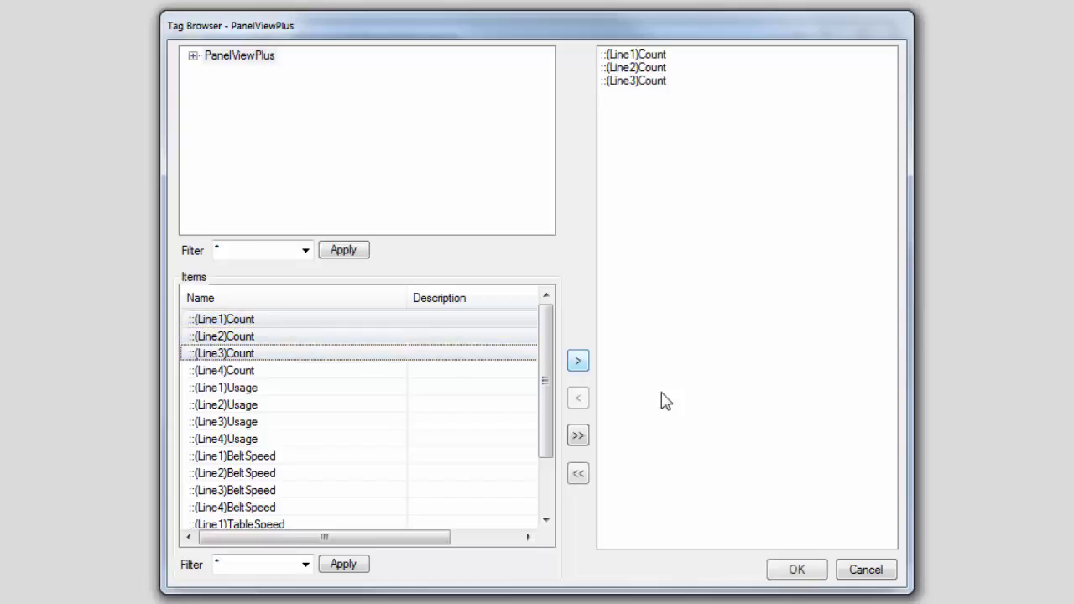
{"action": "left_click", "coordinate": [779, 573]}
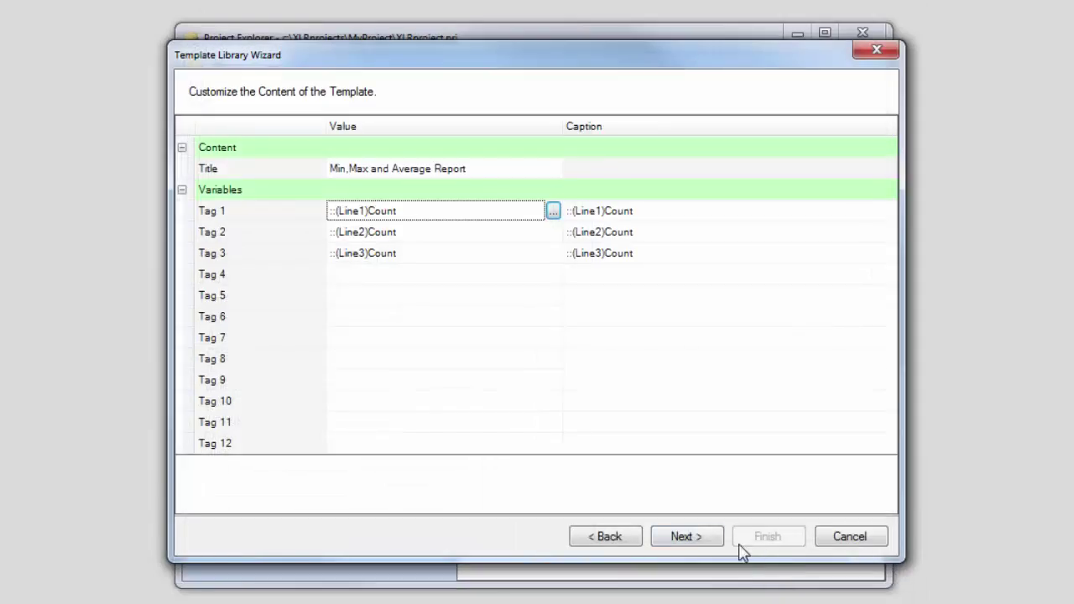
{"action": "left_click", "coordinate": [713, 539]}
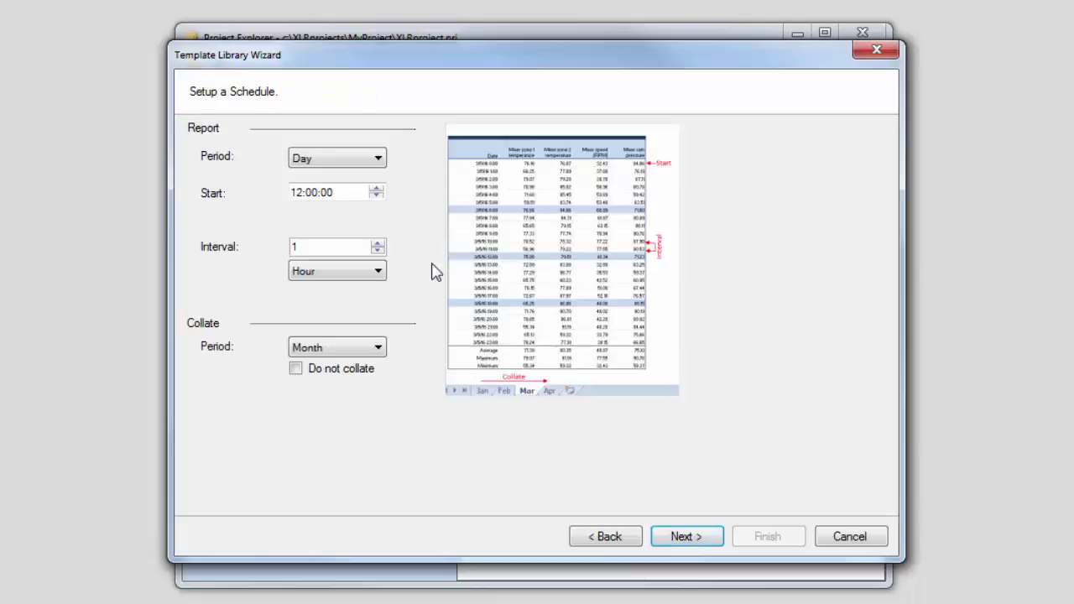
Set the report period to Month, keep workbook-only publishing, and finish the wizard
{"action": "left_click", "coordinate": [377, 157]}
{"action": "left_click", "coordinate": [347, 241]}
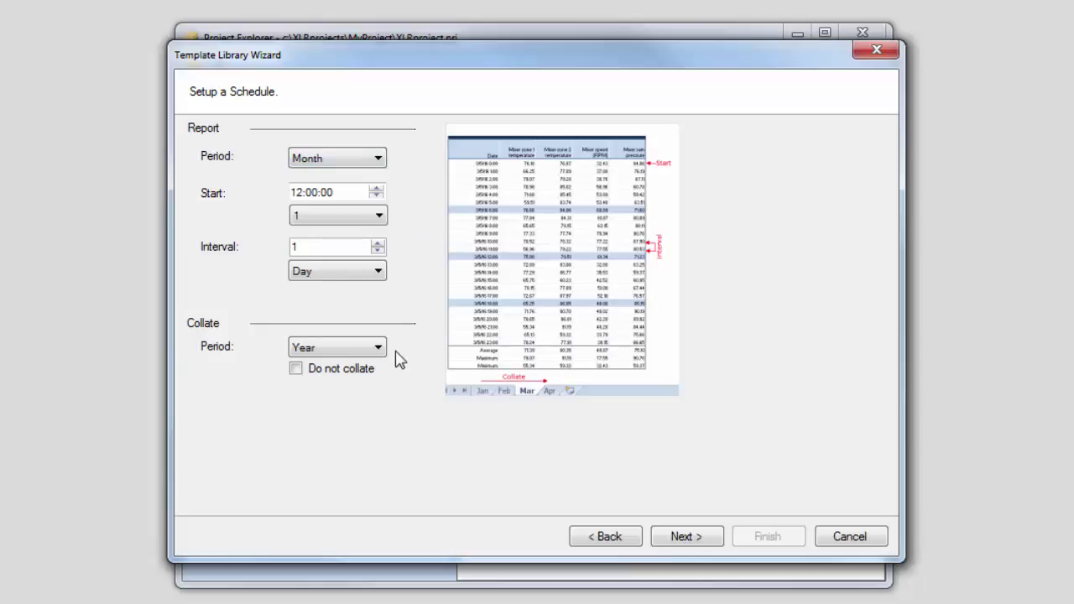
{"action": "left_click", "coordinate": [684, 539]}
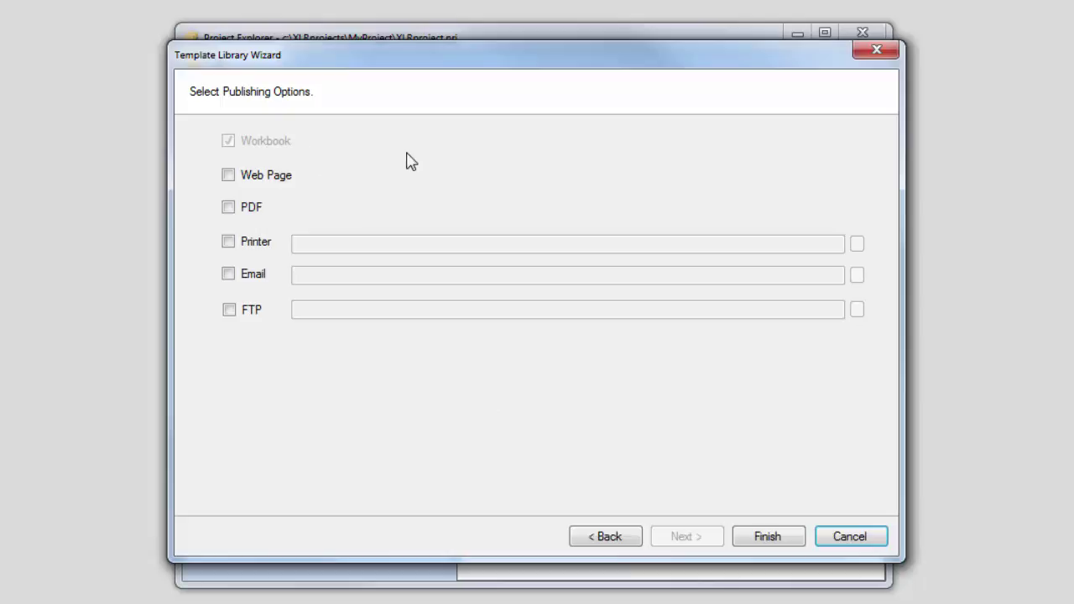
{"action": "left_click", "coordinate": [776, 538]}
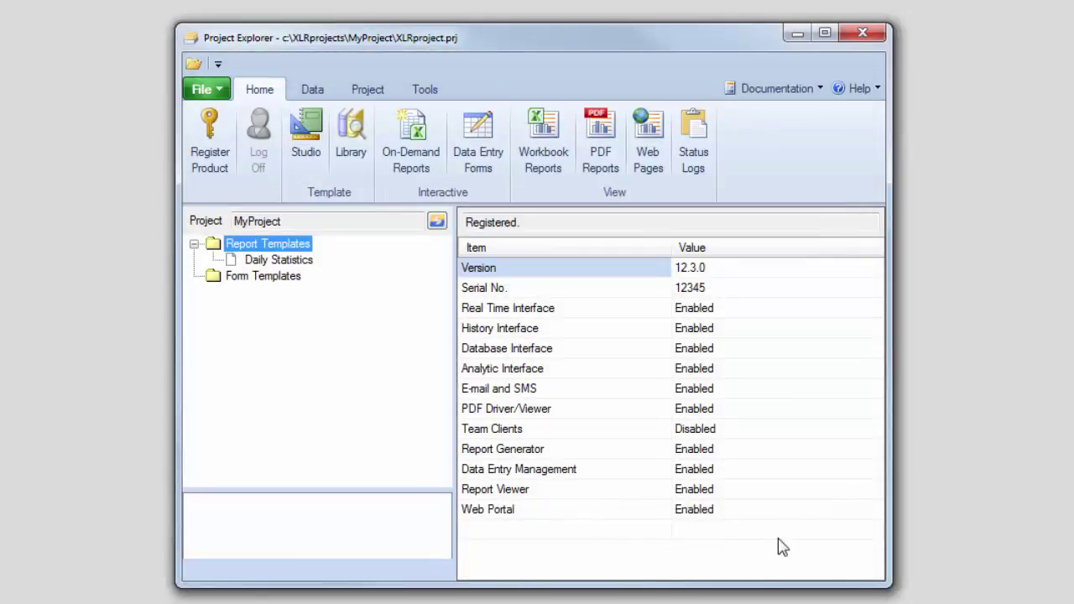
Open the Daily Statistics template's settings and choose minimum as the column calculation
{"action": "left_click", "coordinate": [304, 262]}
{"action": "double_click", "coordinate": [283, 519]}
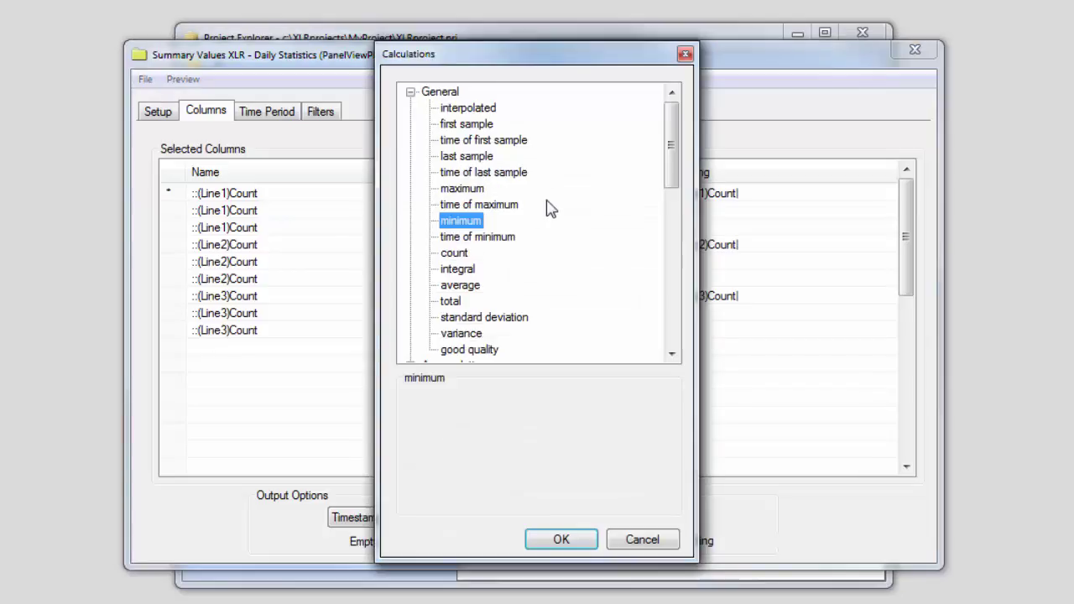
{"action": "double_click", "coordinate": [533, 194]}
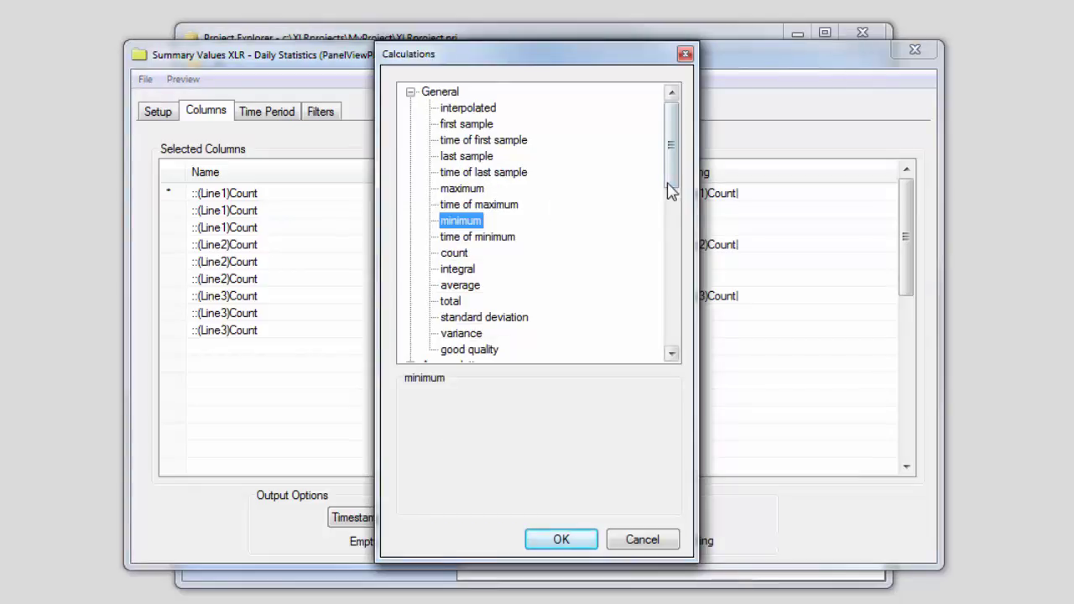
{"action": "mouse_move", "coordinate": [669, 161]}
{"action": "left_mouse_down"}
{"action": "mouse_move", "coordinate": [688, 338]}
{"action": "mouse_move", "coordinate": [682, 142]}
{"action": "left_mouse_up"}
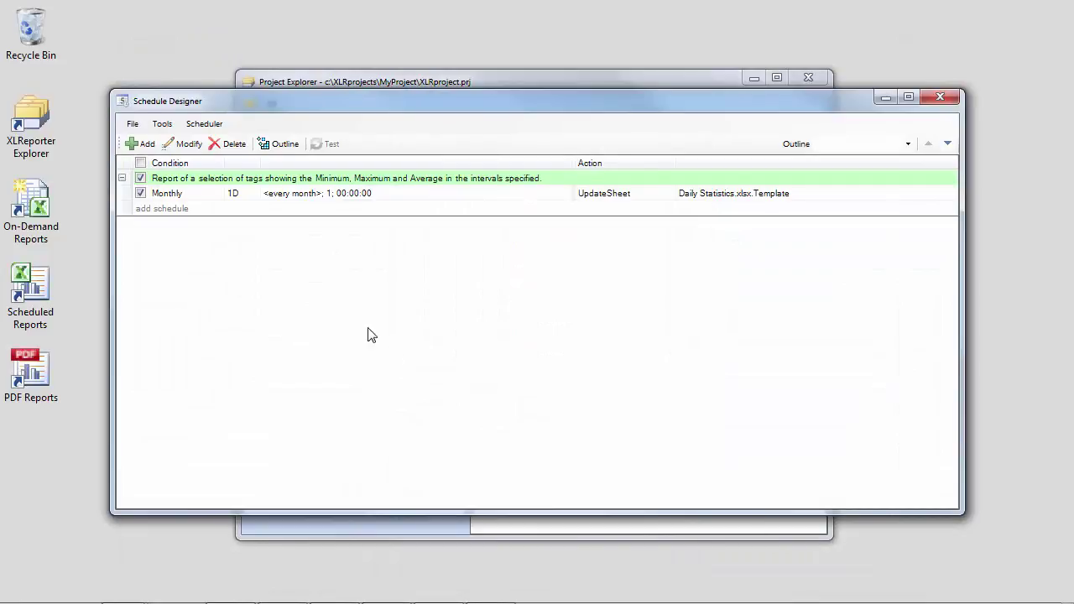
Start a new schedule, inspect its Transfer Reports actions, then cancel it
{"action": "left_click", "coordinate": [141, 144]}
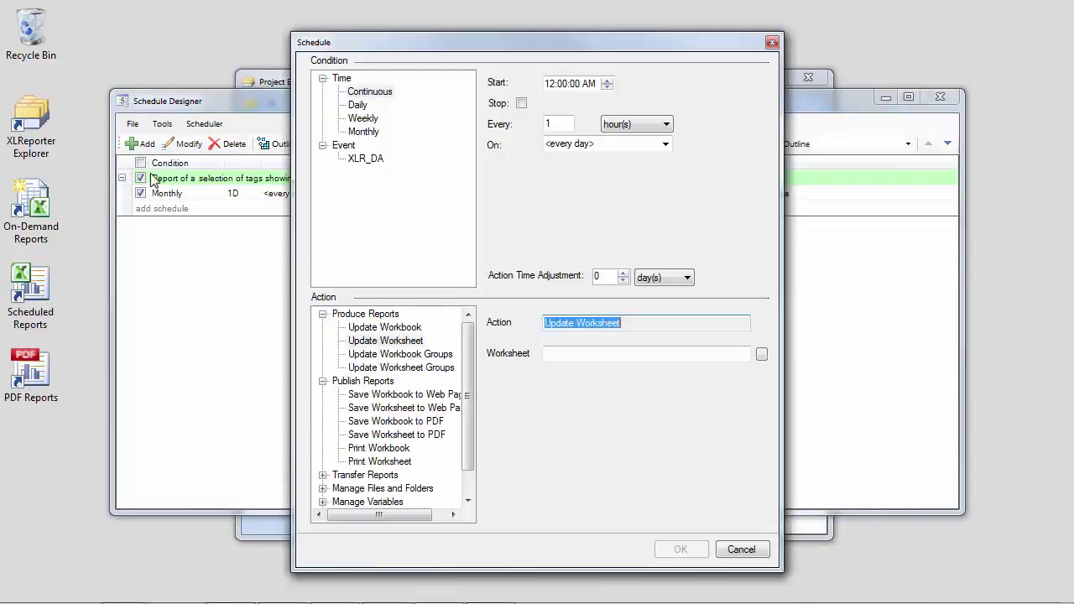
{"action": "left_click", "coordinate": [322, 475]}
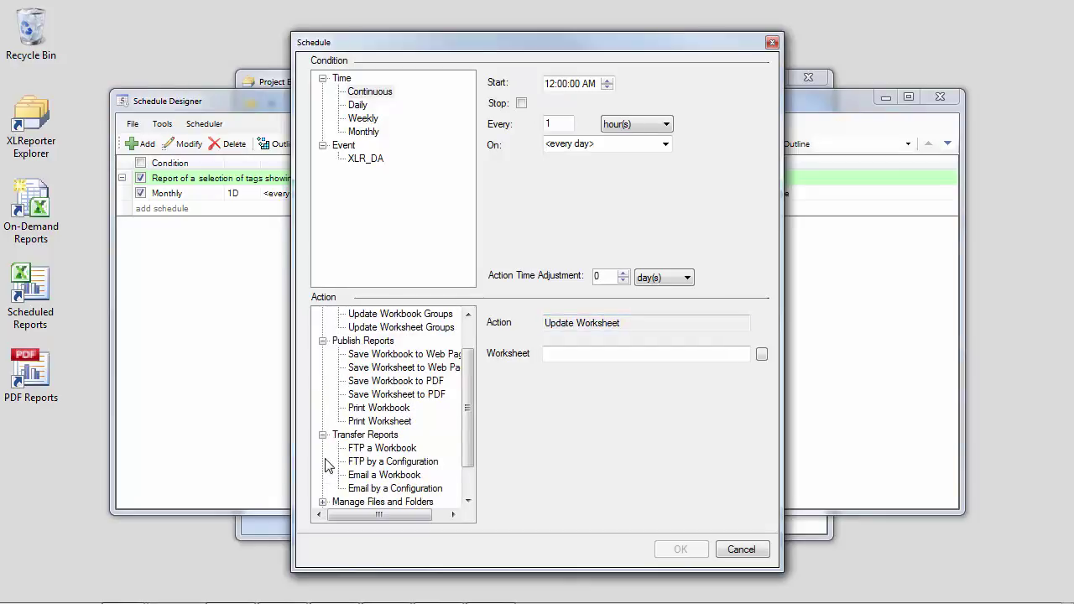
{"action": "left_click", "coordinate": [741, 547]}
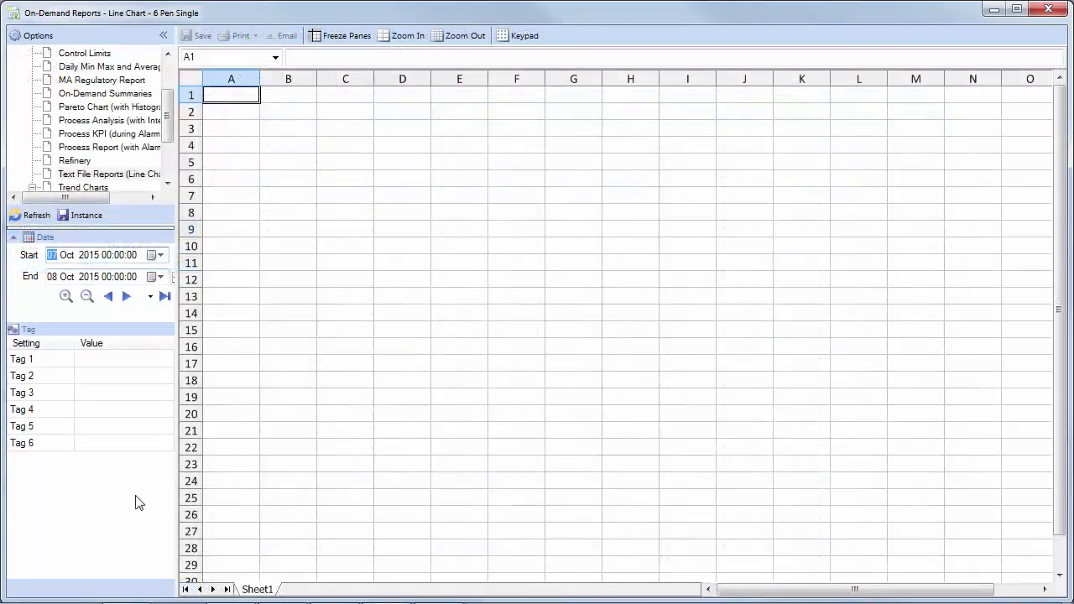
Assign the six tags (Line1)Count through (Line2)Usage to the chart pens
{"action": "left_click", "coordinate": [155, 361]}
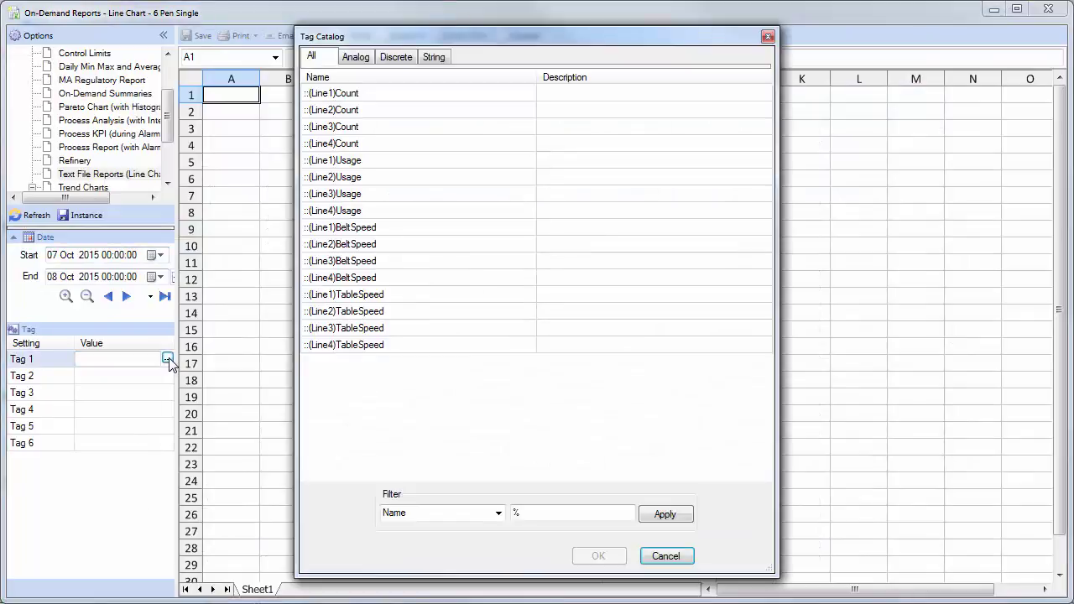
{"action": "left_click", "coordinate": [394, 94]}
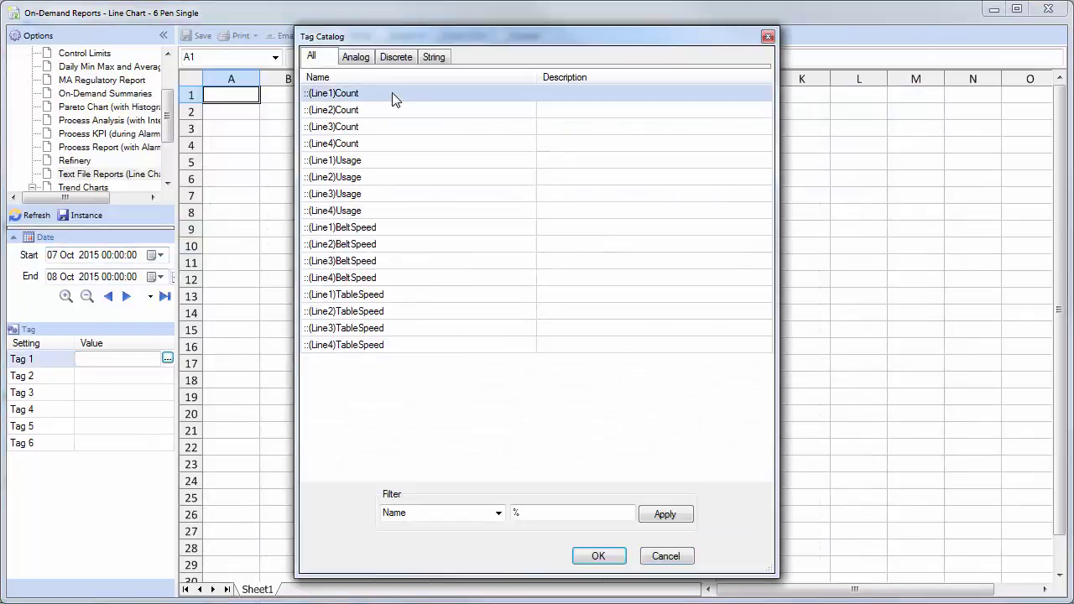
{"action": "left_click", "coordinate": [385, 176], "text": "shift"}
{"action": "left_click", "coordinate": [591, 557]}
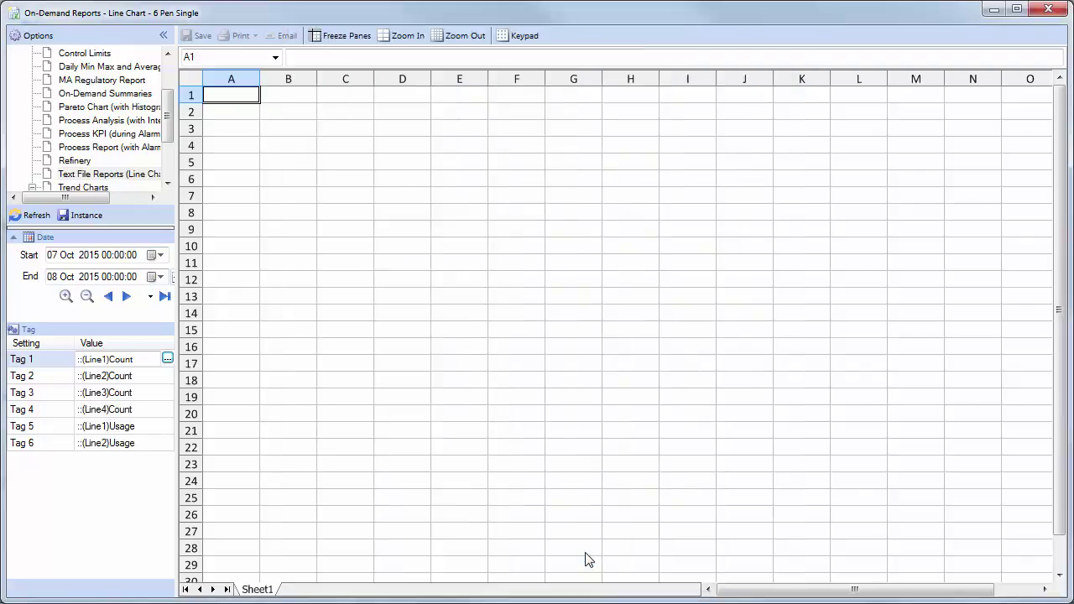
Refresh the line charts and zoom out twice to span several days
{"action": "left_click", "coordinate": [42, 218]}
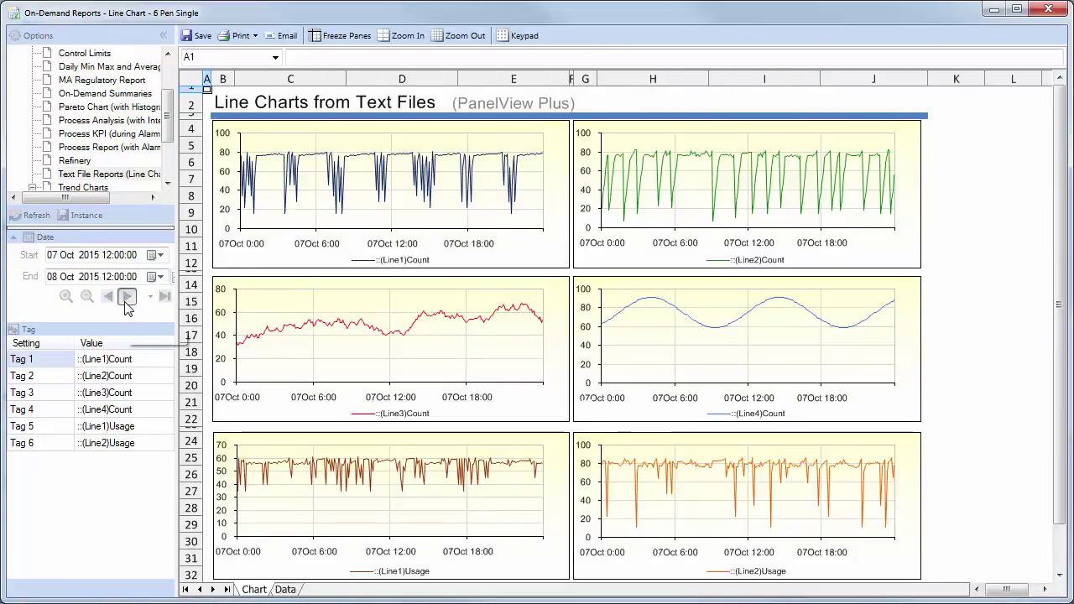
{"action": "left_click", "coordinate": [87, 298]}
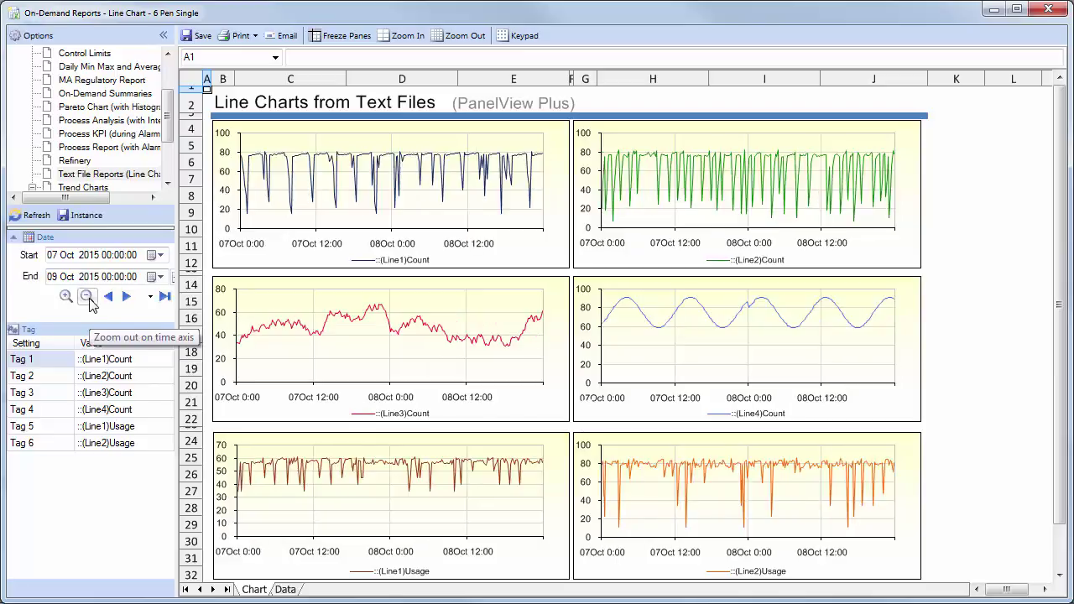
{"action": "left_click", "coordinate": [87, 298]}
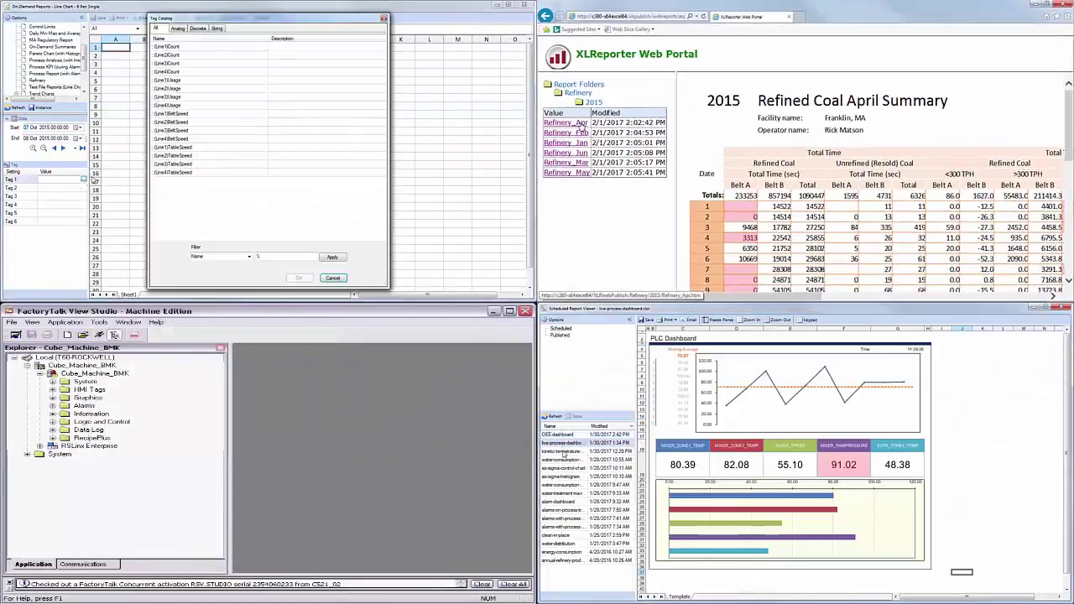
Browse scheduled reports like Six Sigma X-bar and alarm dashboard while selecting tags for six pens
{"action": "left_click", "coordinate": [564, 460]}
{"action": "left_click", "coordinate": [564, 469]}
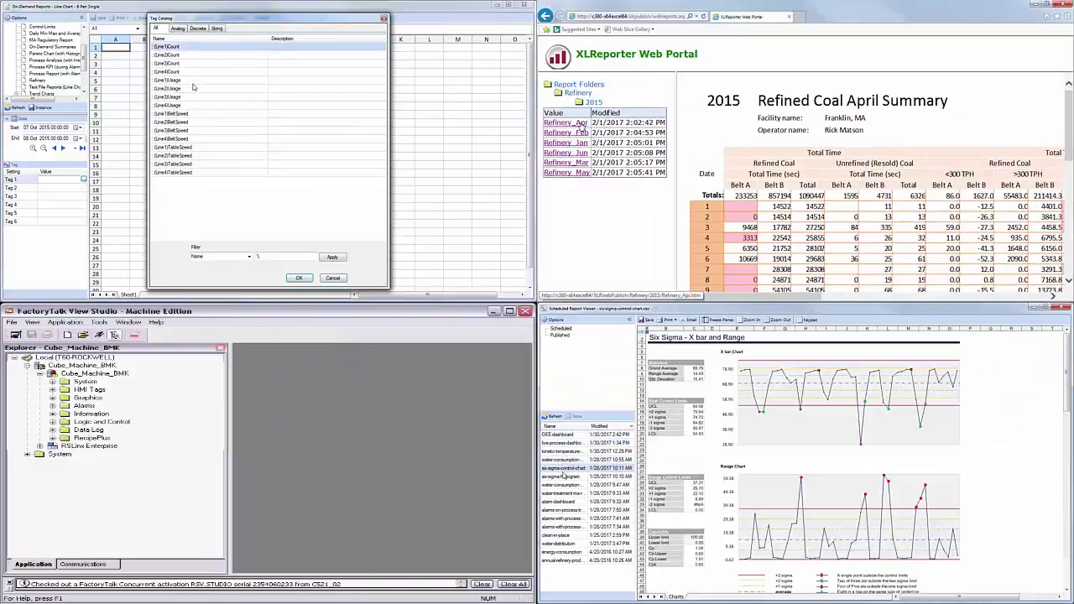
{"action": "left_click", "coordinate": [192, 88], "text": "shift"}
{"action": "left_click", "coordinate": [564, 477]}
{"action": "left_click", "coordinate": [52, 398]}
{"action": "left_click", "coordinate": [295, 278]}
{"action": "left_click", "coordinate": [564, 501]}
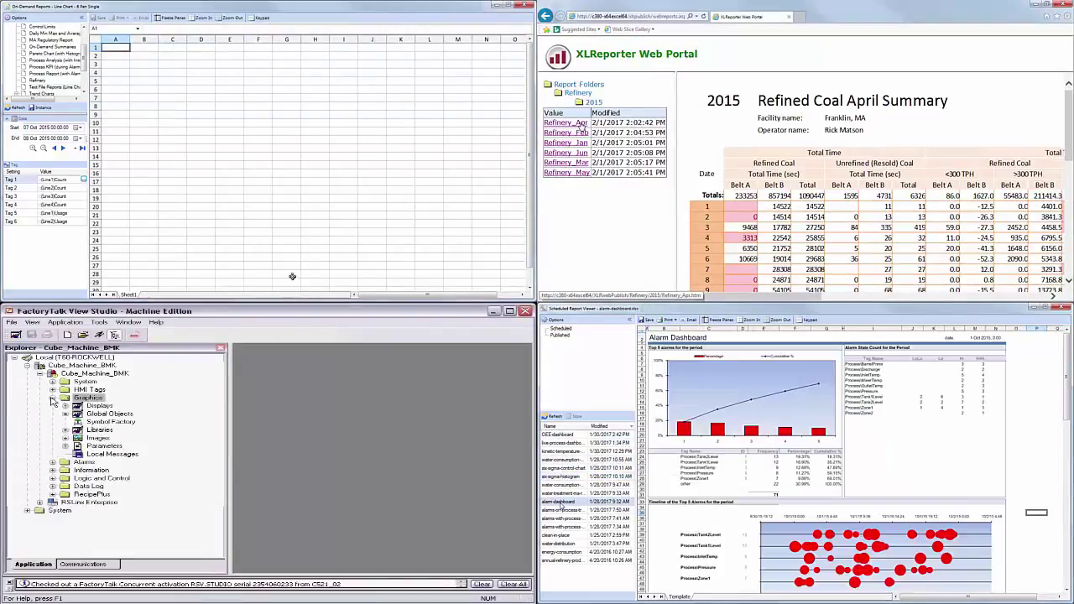
Open the 11 Data Logging display, refresh the six line charts, and show the Refined Coal Annual Summary
{"action": "left_click", "coordinate": [66, 405]}
{"action": "left_click", "coordinate": [564, 511]}
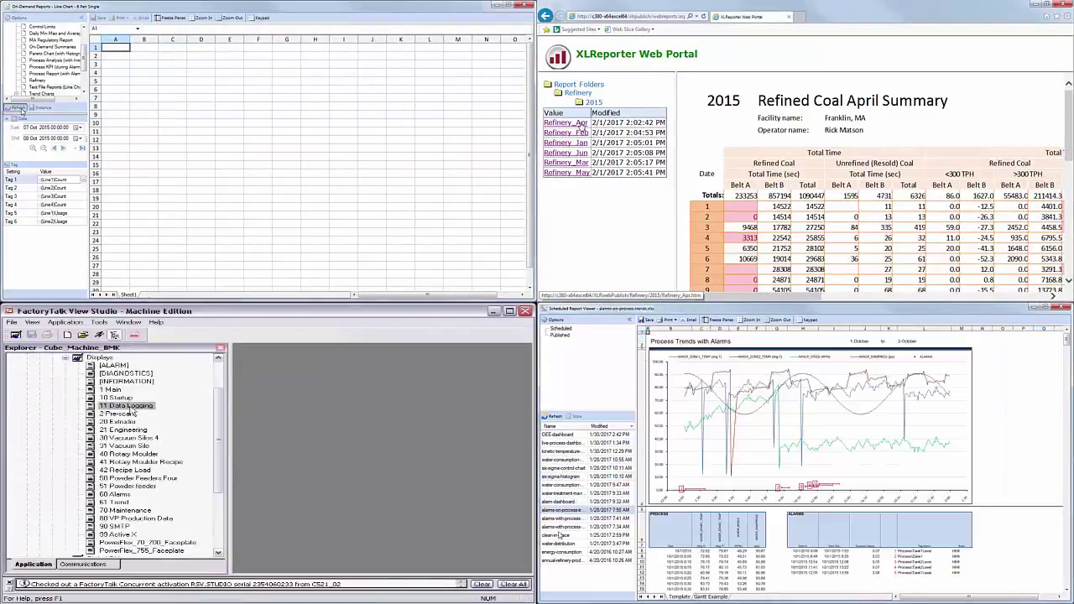
{"action": "left_click", "coordinate": [17, 107]}
{"action": "double_click", "coordinate": [126, 405]}
{"action": "left_click", "coordinate": [561, 561]}
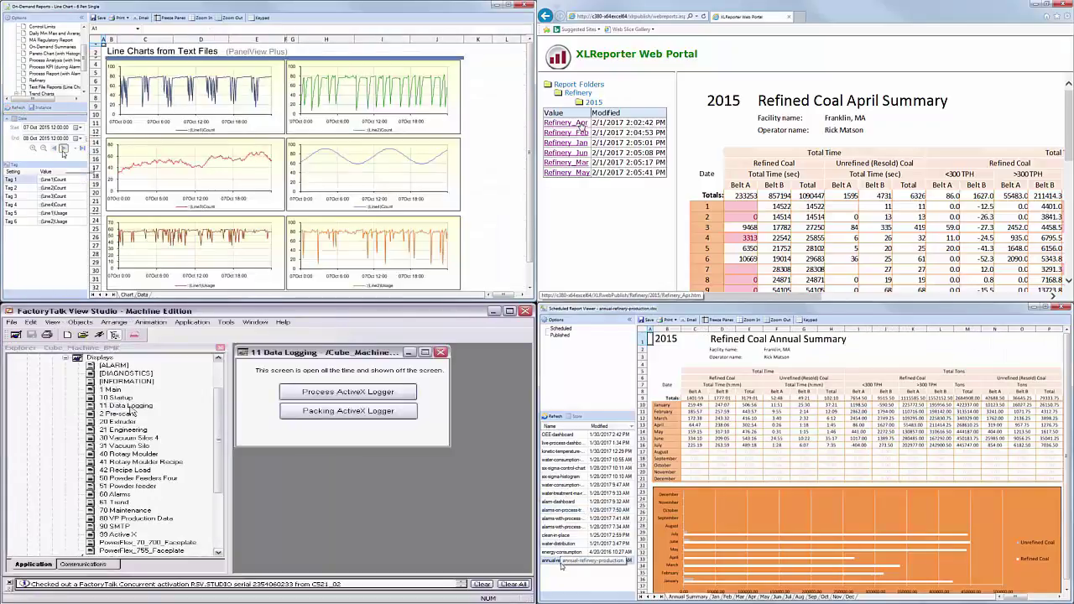
{"action": "left_click", "coordinate": [43, 149]}
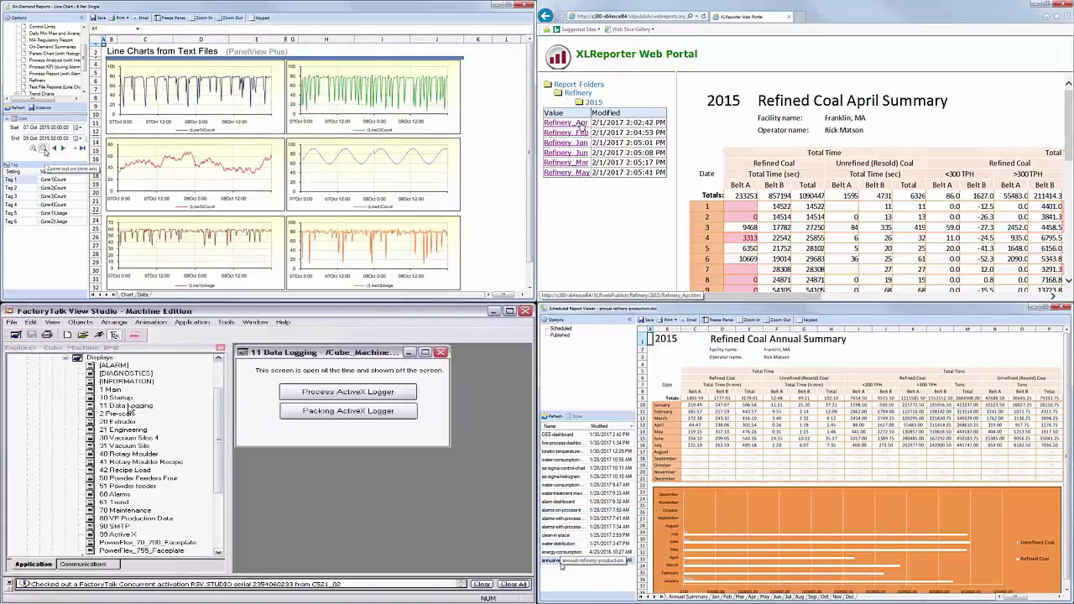